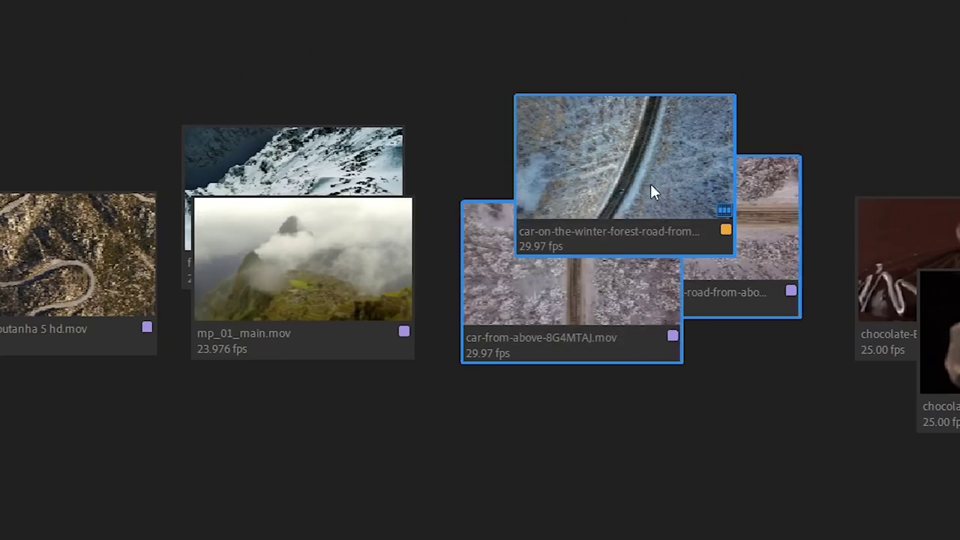
Drag the three winter car clips down-left and switch the bin to Freeform View.
{"action": "left_click_drag", "start_coordinate": [650, 191], "coordinate": [251, 418]}
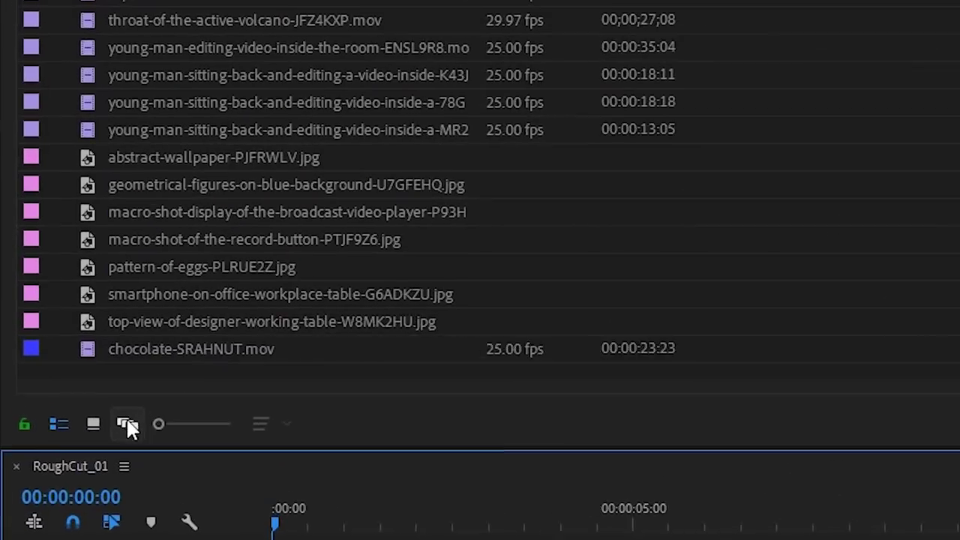
{"action": "left_click", "coordinate": [135, 427]}
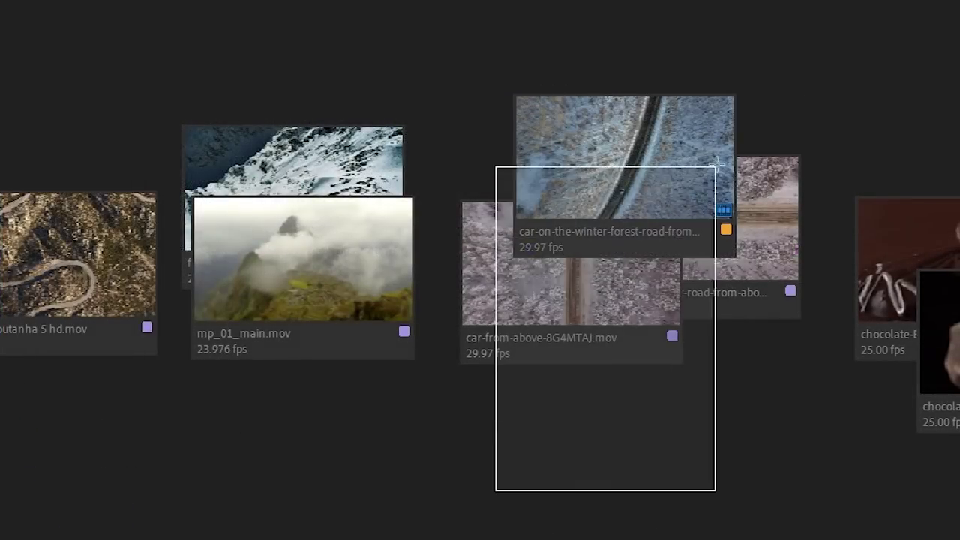
Gather the three car clips at the lower left and shift two clip pairs rightward.
{"action": "left_click_drag", "start_coordinate": [715, 165], "coordinate": [252, 420]}
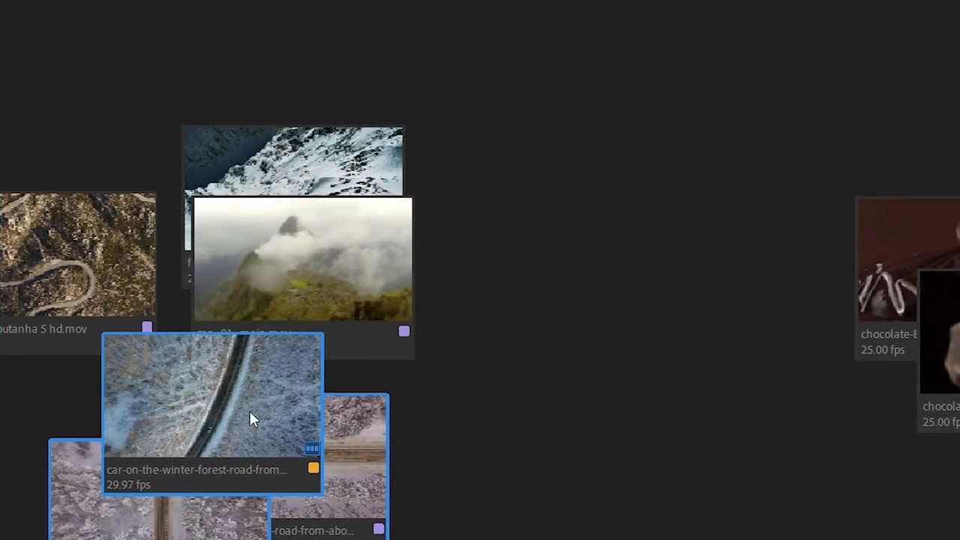
{"action": "left_click_drag", "start_coordinate": [299, 267], "coordinate": [297, 269]}
{"action": "left_click_drag", "start_coordinate": [335, 163], "coordinate": [724, 173]}
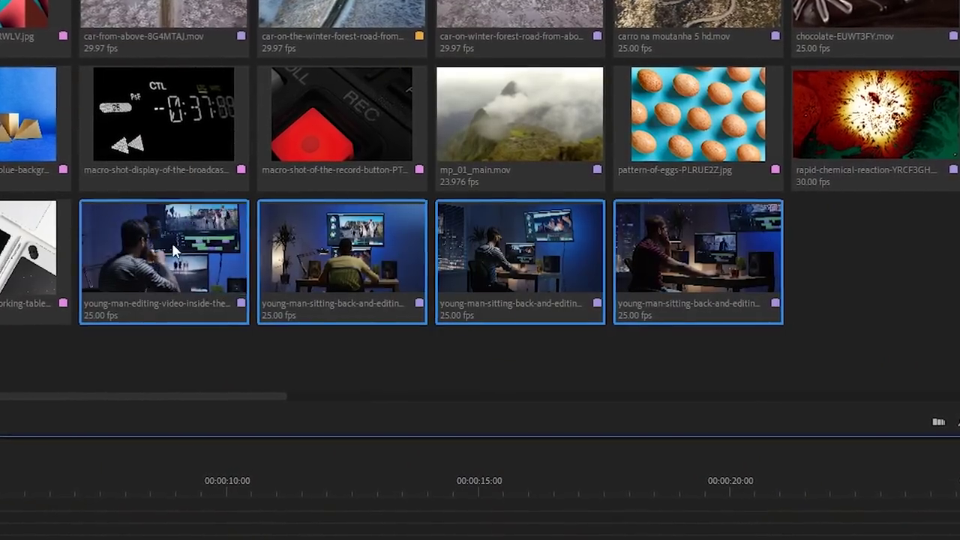
Stack the four young-man editing clips mid-board and move the still-image stack down-left.
{"action": "left_click_drag", "start_coordinate": [161, 266], "coordinate": [574, 375]}
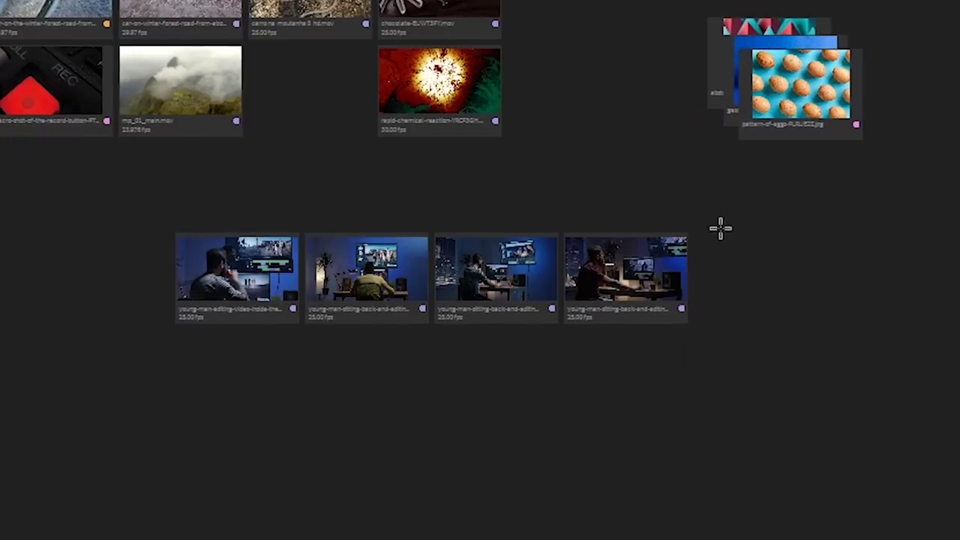
{"action": "left_click_drag", "start_coordinate": [477, 300], "coordinate": [631, 317]}
{"action": "left_click_drag", "start_coordinate": [798, 79], "coordinate": [692, 172]}
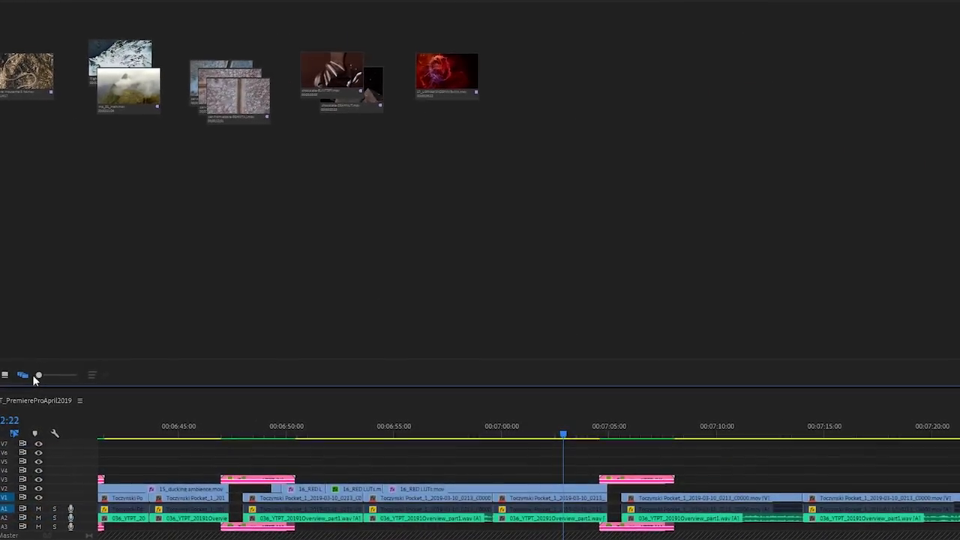
Enlarge the thumbnails and re-stack the car-from-above clip with the winter mountain-road clips.
{"action": "left_click_drag", "start_coordinate": [43, 377], "coordinate": [75, 377]}
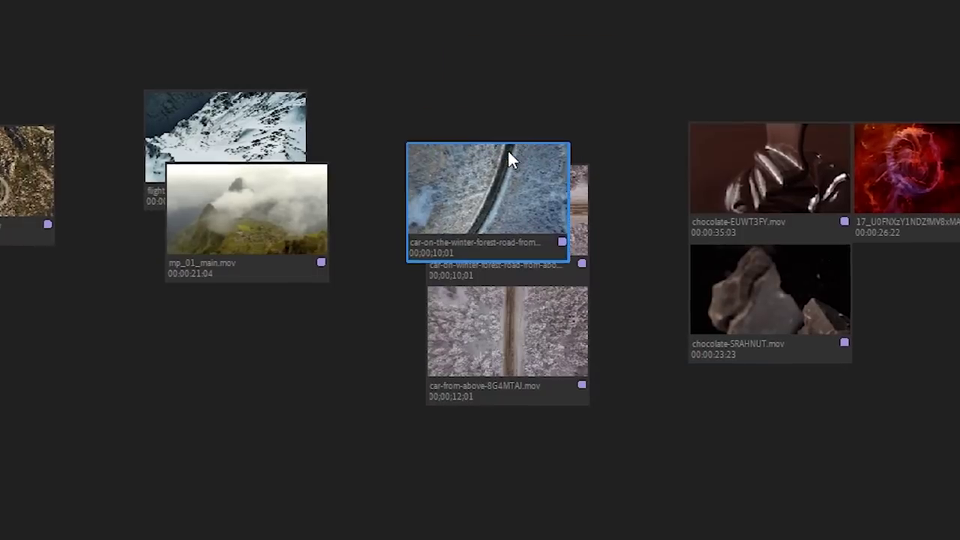
{"action": "left_click_drag", "start_coordinate": [508, 149], "coordinate": [539, 281]}
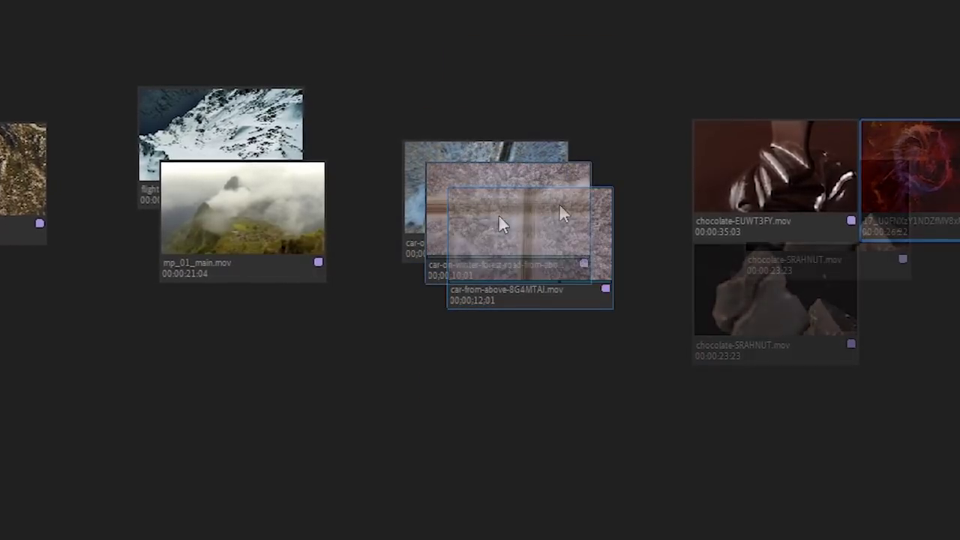
{"action": "left_click", "coordinate": [604, 275]}
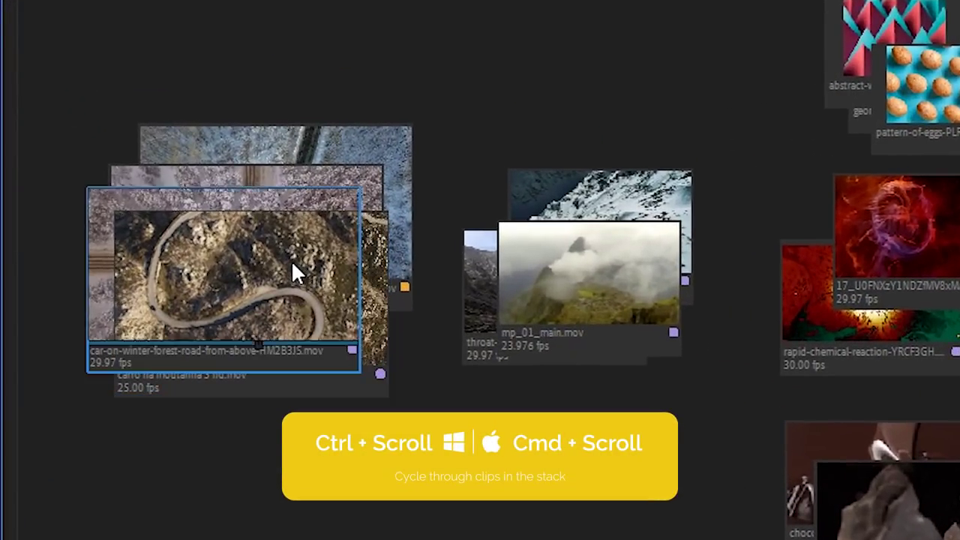
Snap chocolate-SRAHNUT edge to edge directly beneath chocolate-EUWT3FY.
{"action": "scroll", "coordinate": [292, 264], "scroll_direction": "down", "scroll_amount": 1, "text": "ctrl"}
{"action": "scroll", "coordinate": [292, 264], "scroll_direction": "down", "scroll_amount": 1, "text": "ctrl"}
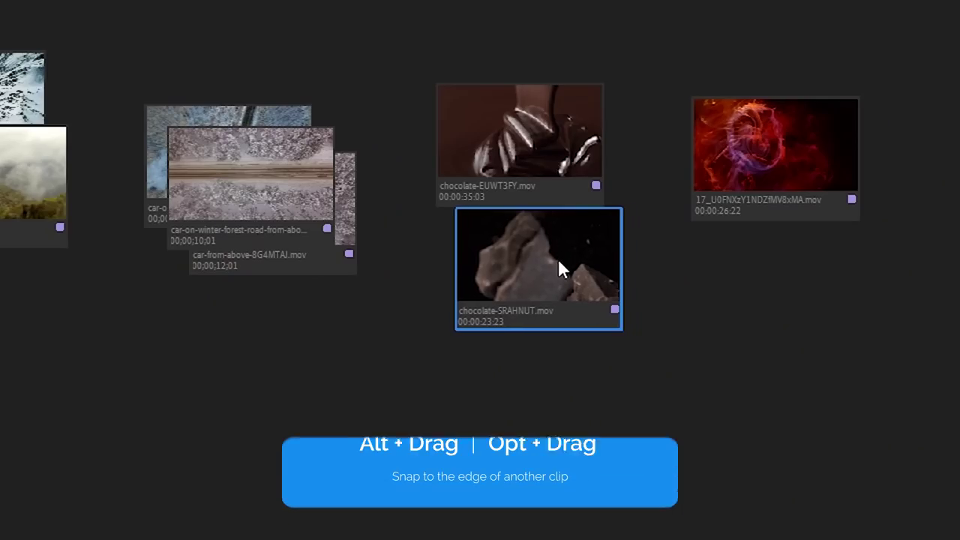
{"action": "left_click_drag", "start_coordinate": [561, 264], "coordinate": [540, 264]}
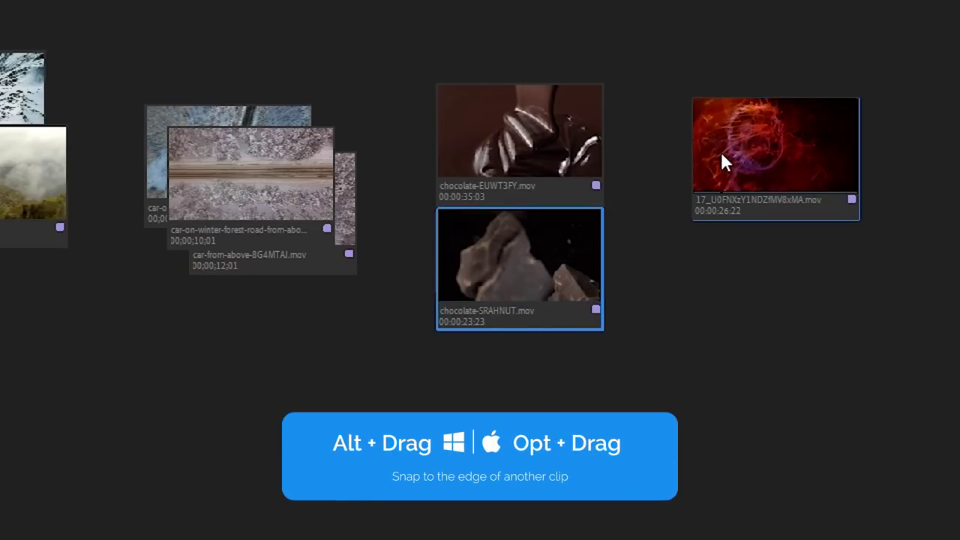
Nudge the red fire clip left and pan around the bin to review the other clips.
{"action": "left_click_drag", "start_coordinate": [724, 157], "coordinate": [649, 150]}
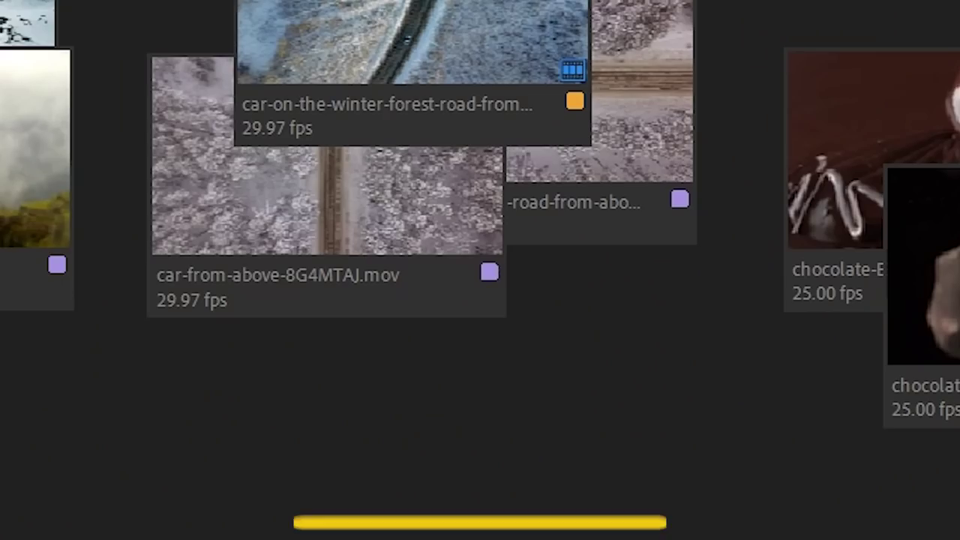
{"action": "left_click_drag", "start_coordinate": [494, 485], "coordinate": [497, 392]}
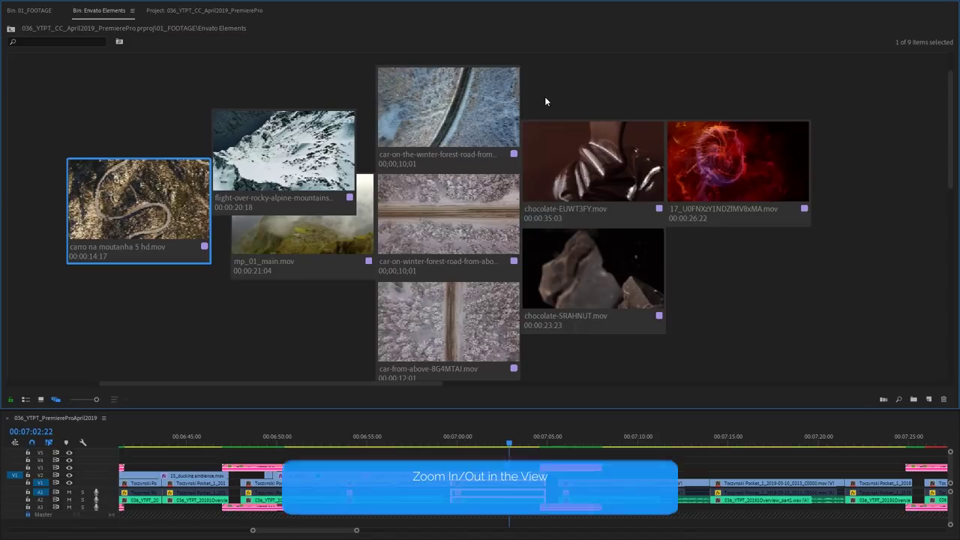
{"action": "scroll", "coordinate": [423, 210], "scroll_direction": "up", "scroll_amount": 2}
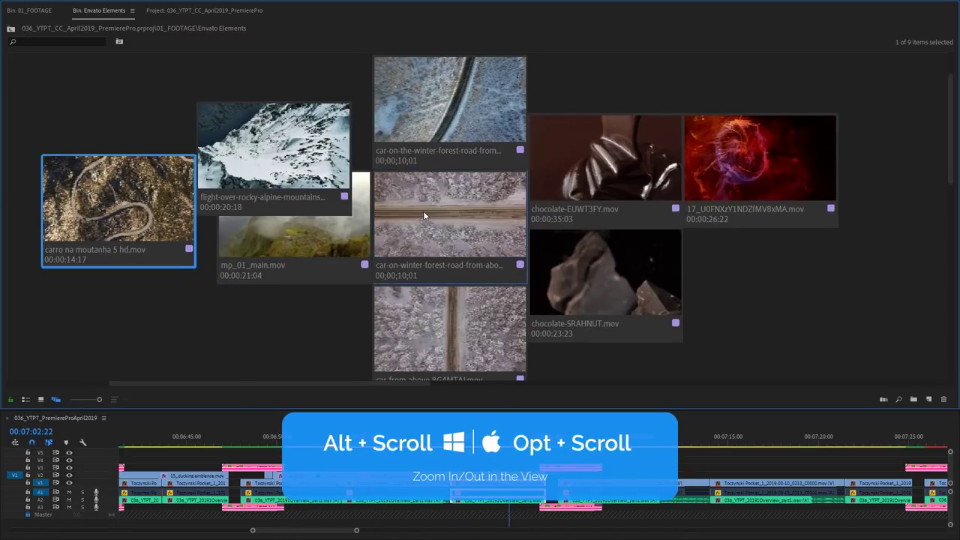
{"action": "scroll", "coordinate": [423, 211], "scroll_direction": "down", "scroll_amount": 3}
{"action": "scroll", "coordinate": [423, 210], "scroll_direction": "down", "scroll_amount": 3}
{"action": "scroll", "coordinate": [385, 160], "scroll_direction": "up", "scroll_amount": 2}
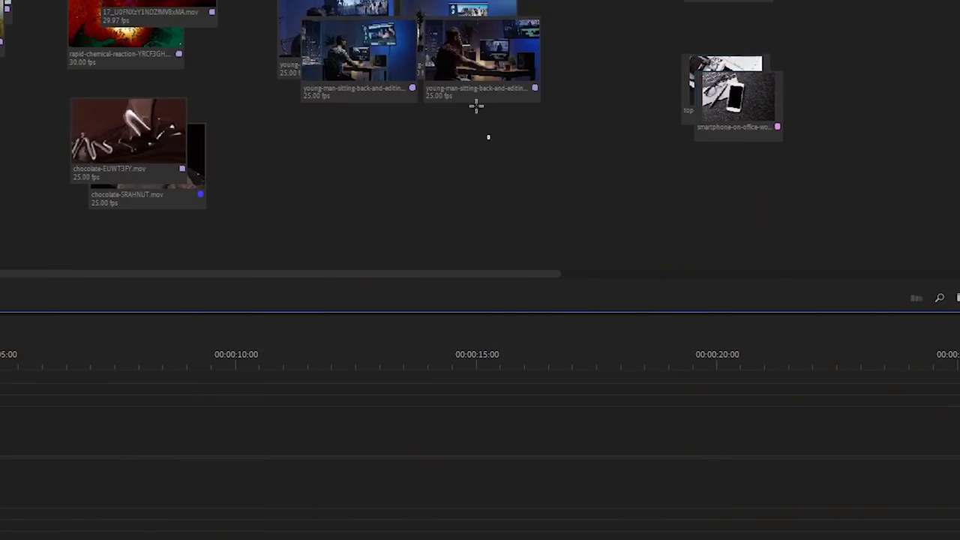
Set the two selected young-man clips to Extra Large clip size.
{"action": "left_click_drag", "start_coordinate": [320, 6], "coordinate": [320, 8]}
{"action": "right_click", "coordinate": [319, 27]}
{"action": "mouse_move", "coordinate": [390, 525]}
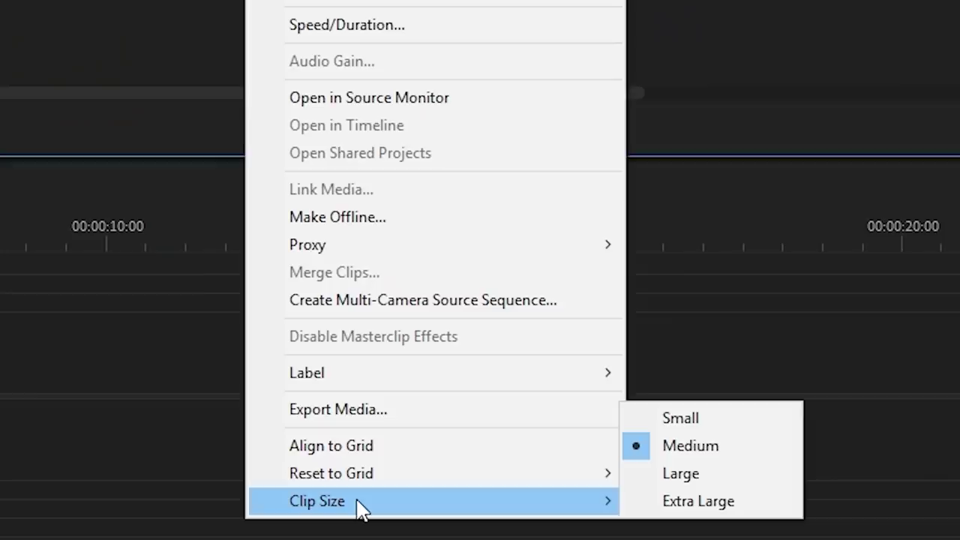
{"action": "left_click", "coordinate": [612, 529]}
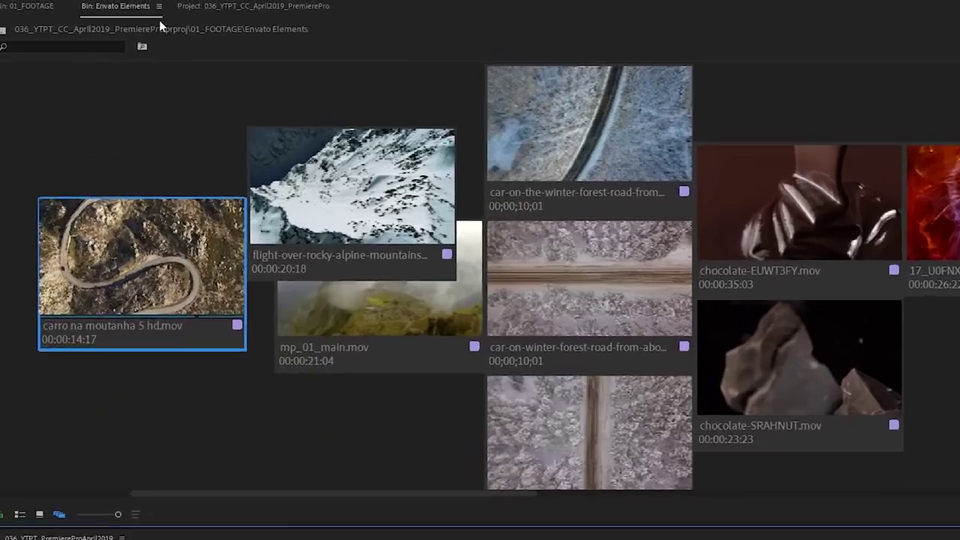
In Freeform View Options, set Metadata Line 2 to Frame Rate.
{"action": "left_click", "coordinate": [161, 11]}
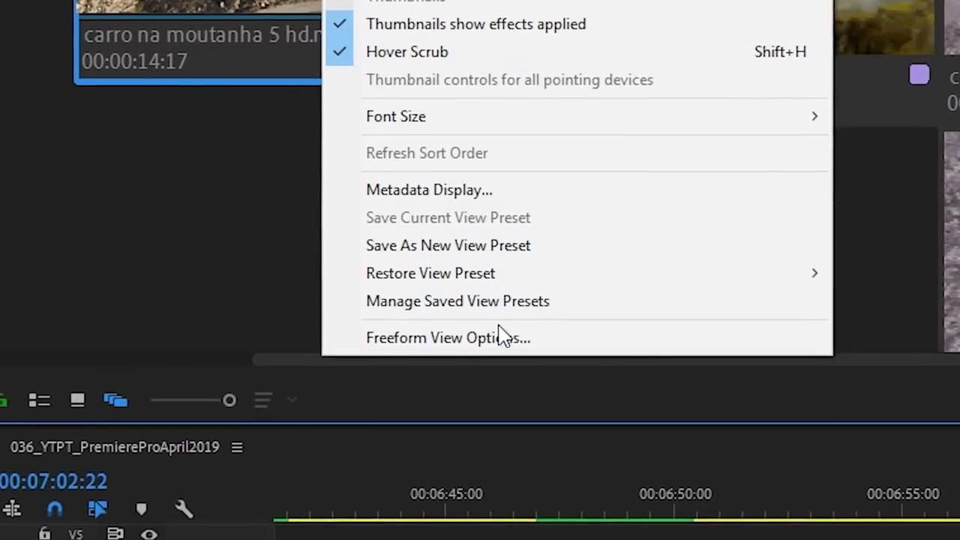
{"action": "left_click", "coordinate": [498, 326]}
{"action": "left_click", "coordinate": [432, 87]}
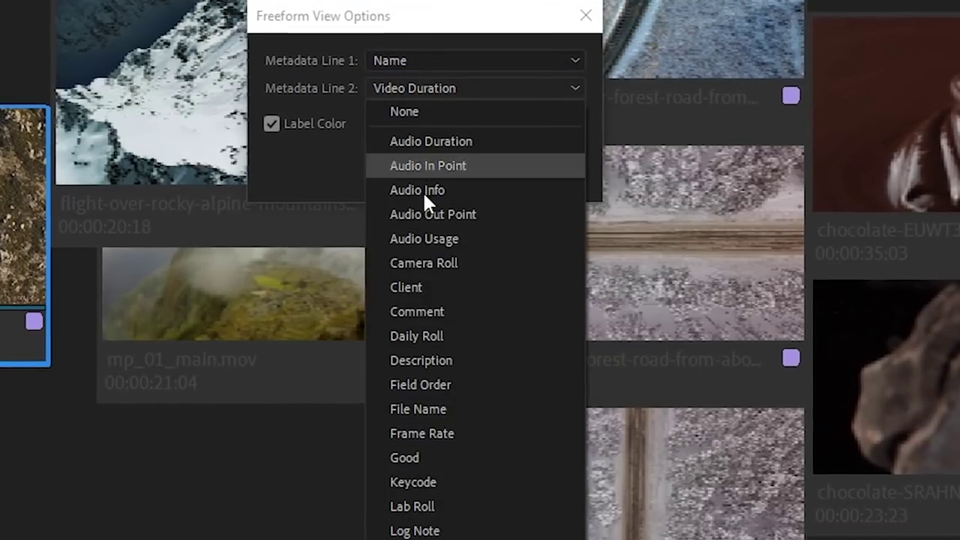
{"action": "left_click", "coordinate": [422, 432]}
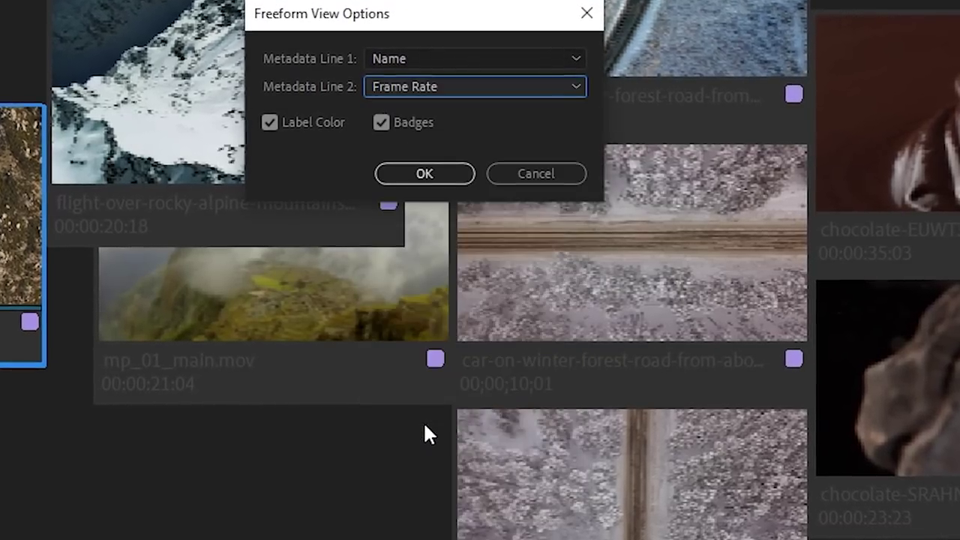
{"action": "left_click", "coordinate": [436, 173]}
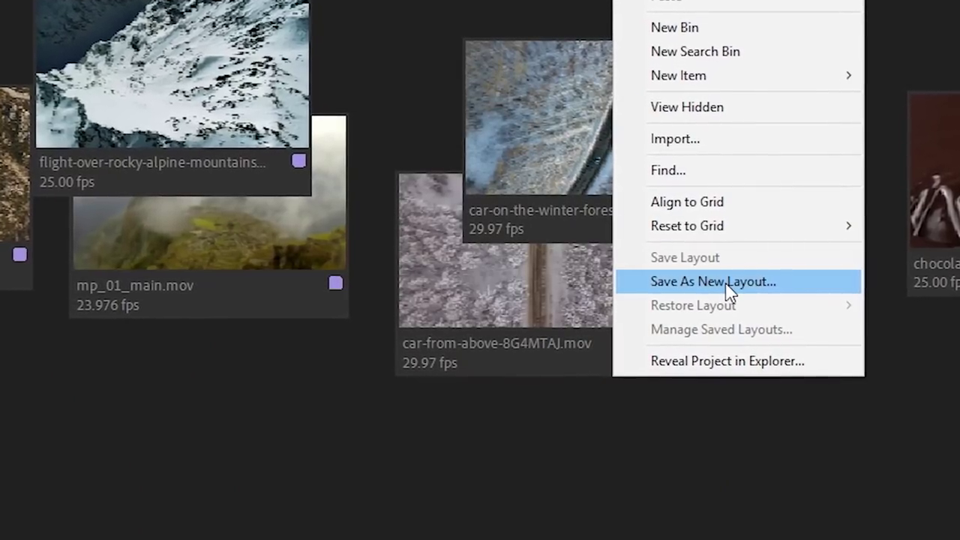
Save the bin arrangement as a new 'Storyboard' layout, then restore Storyboard 01.
{"action": "left_click", "coordinate": [728, 284]}
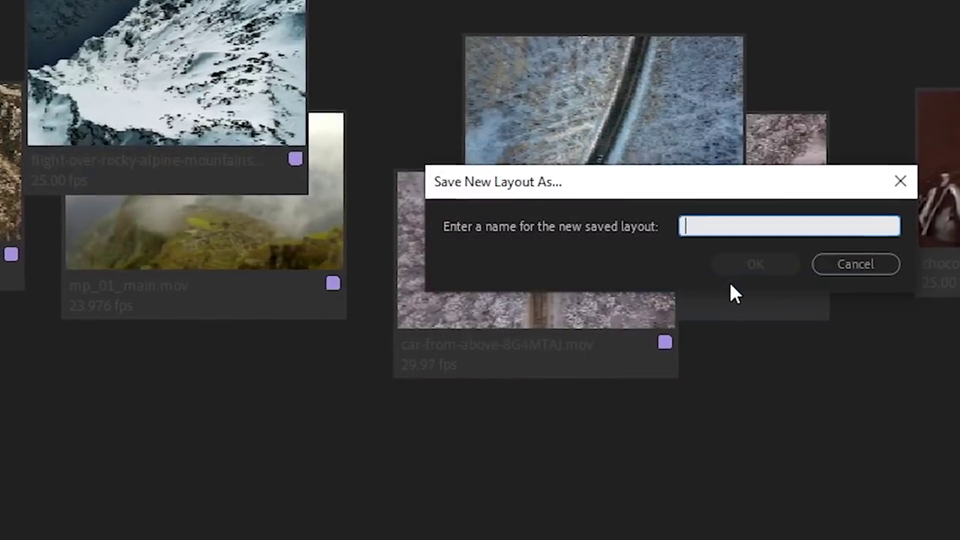
{"action": "type", "text": "Storyboard"}
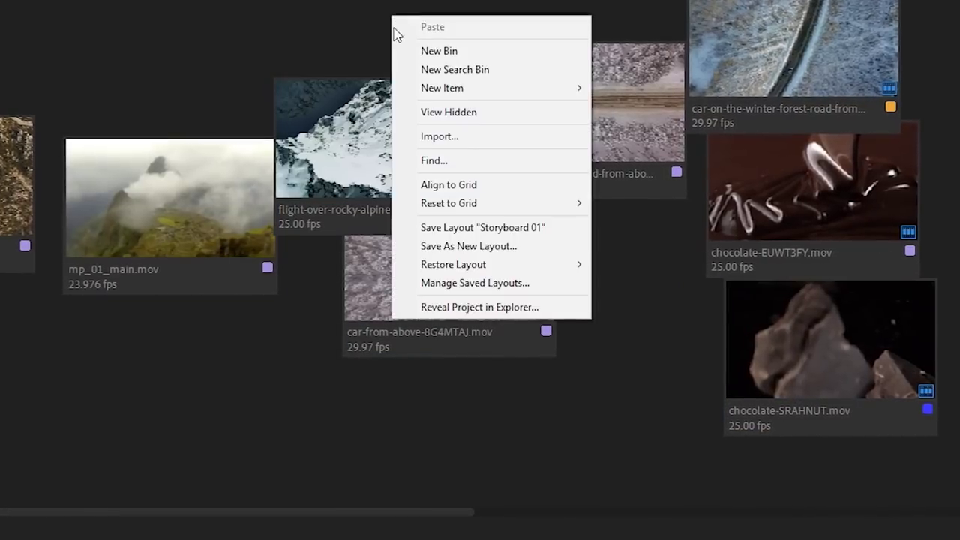
{"action": "left_click", "coordinate": [608, 266]}
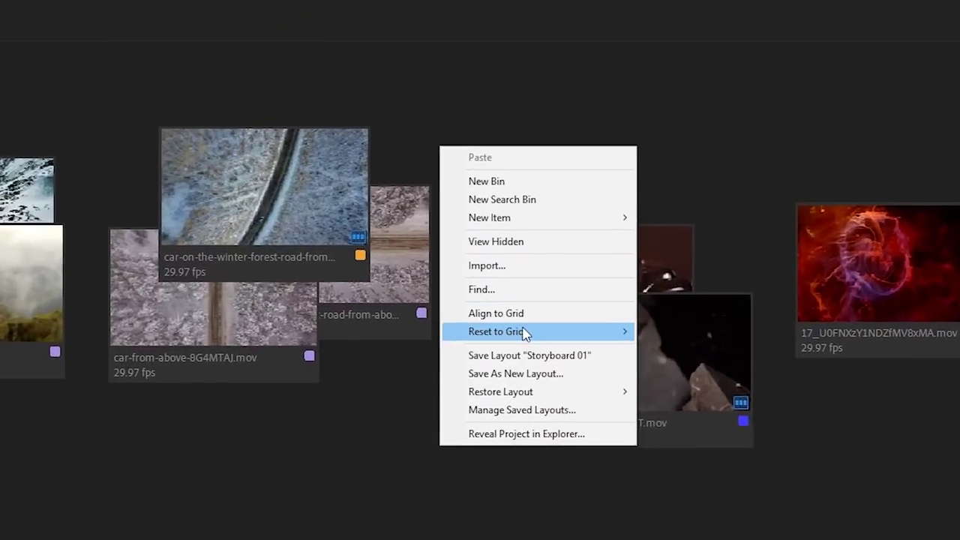
Reset the bin's clips to a grid ordered by Frame Rate.
{"action": "mouse_move", "coordinate": [551, 338]}
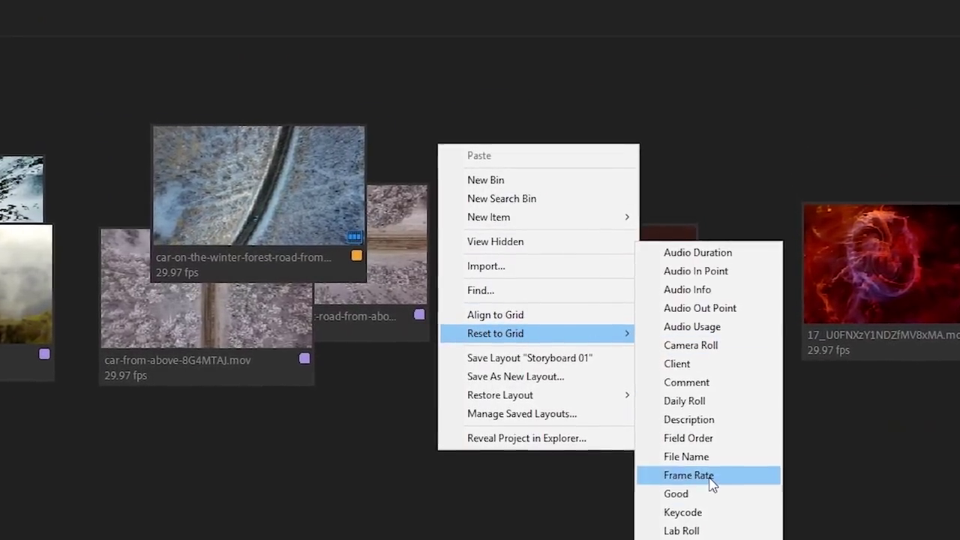
{"action": "left_click", "coordinate": [708, 476]}
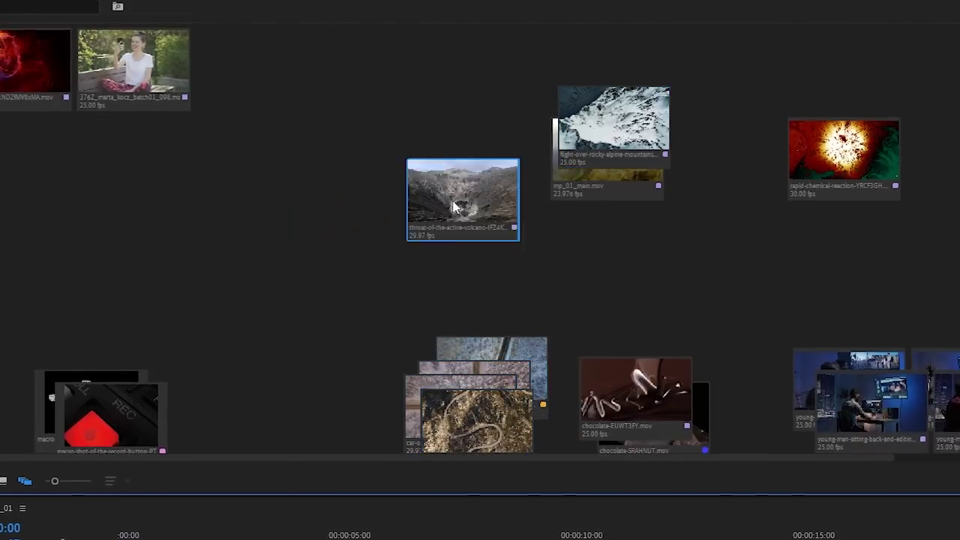
Rearrange the red, car, volcano, chemical-reaction and chocolate clips, then right-click the young-man clips.
{"action": "left_click_drag", "start_coordinate": [33, 67], "coordinate": [870, 120]}
{"action": "left_click_drag", "start_coordinate": [472, 409], "coordinate": [528, 185]}
{"action": "left_click_drag", "start_coordinate": [584, 157], "coordinate": [300, 195]}
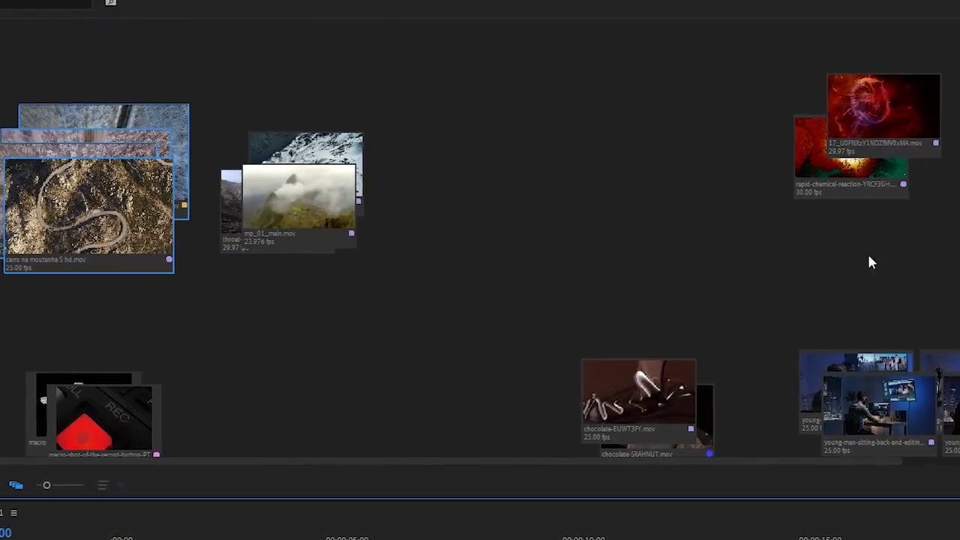
{"action": "left_click_drag", "start_coordinate": [882, 118], "coordinate": [507, 172]}
{"action": "left_click_drag", "start_coordinate": [625, 437], "coordinate": [262, 58]}
{"action": "right_click", "coordinate": [771, 252]}
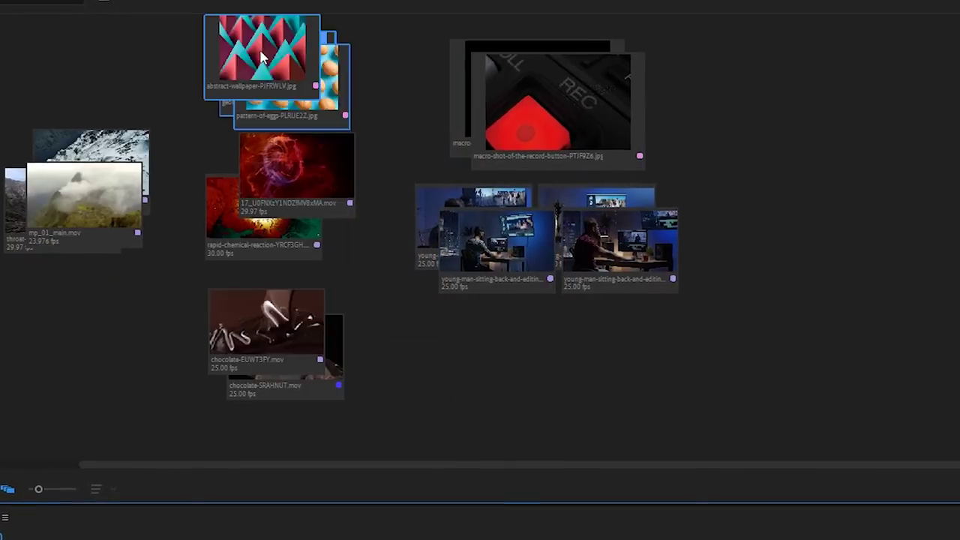
{"action": "right_click", "coordinate": [675, 206]}
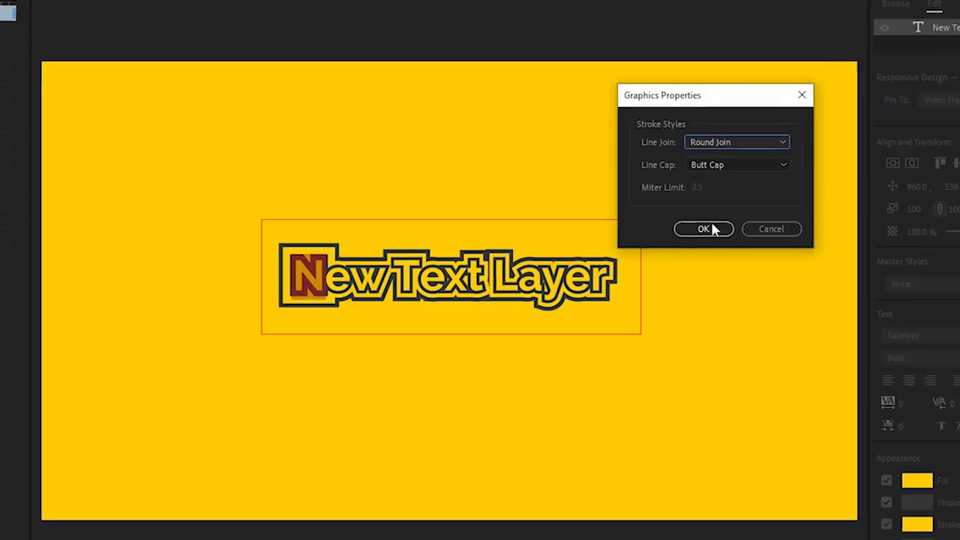
Confirm Round Join as the line join for the New Text Layer title's stroke.
{"action": "left_click", "coordinate": [713, 227]}
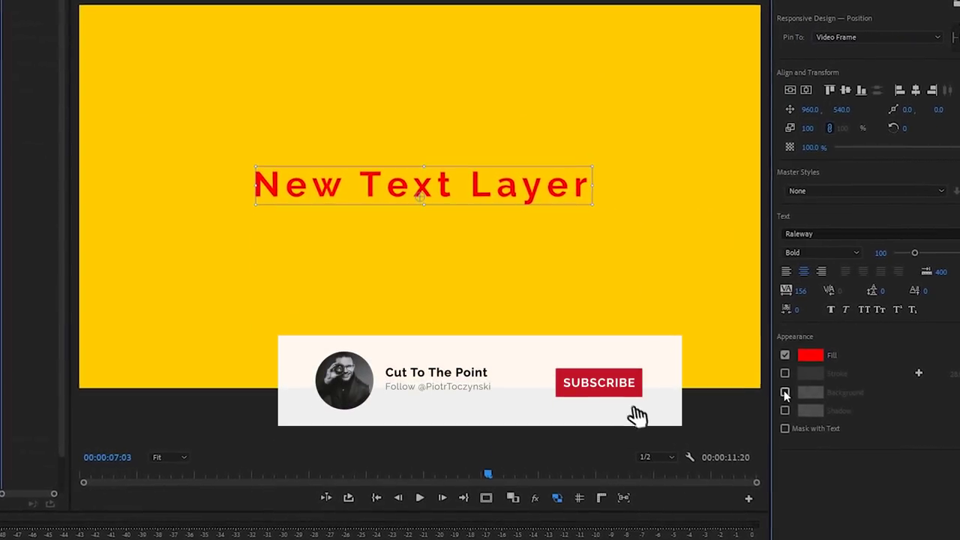